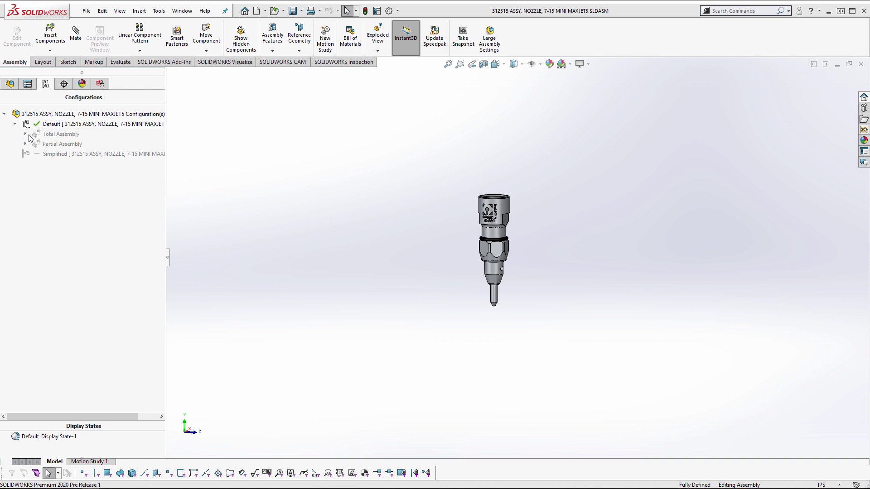
pyautogui.doubleClick(53, 135)
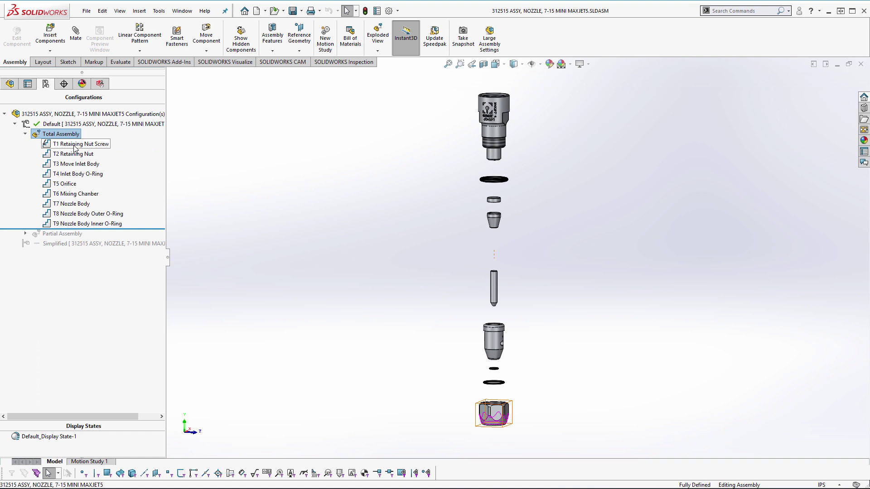
pyautogui.click(75, 145)
pyautogui.click(75, 155)
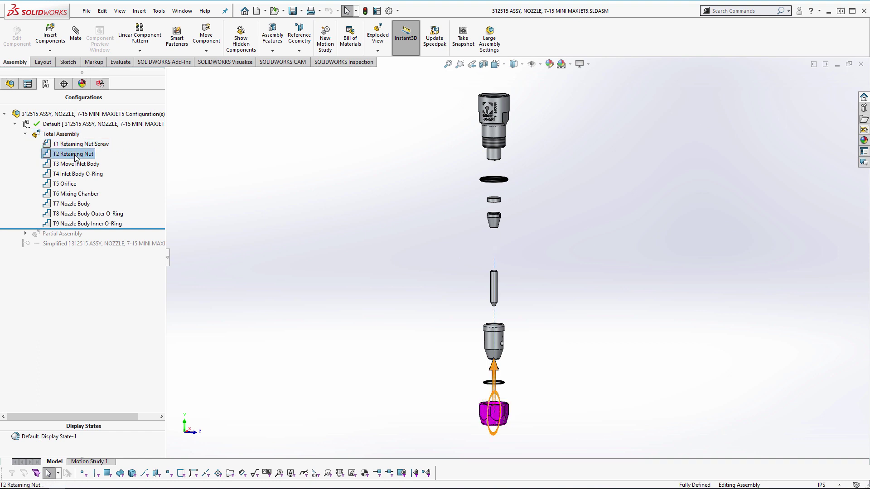
pyautogui.click(76, 165)
pyautogui.click(75, 176)
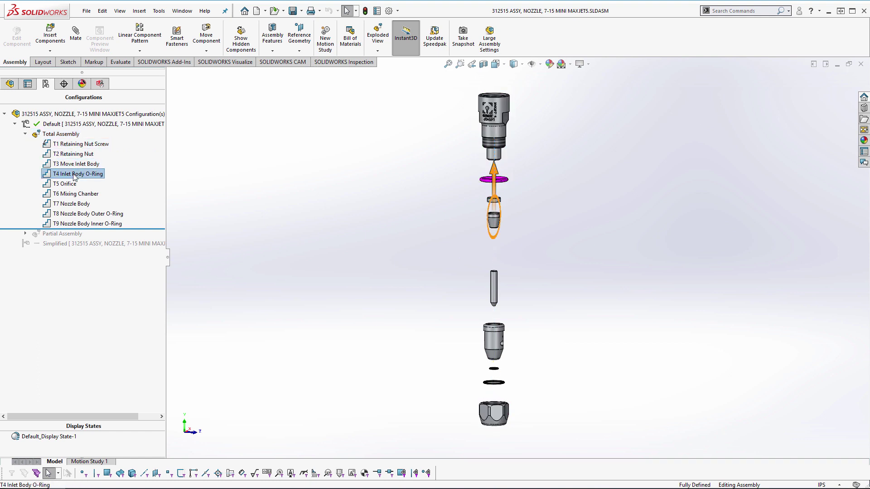
pyautogui.click(68, 184)
pyautogui.click(66, 195)
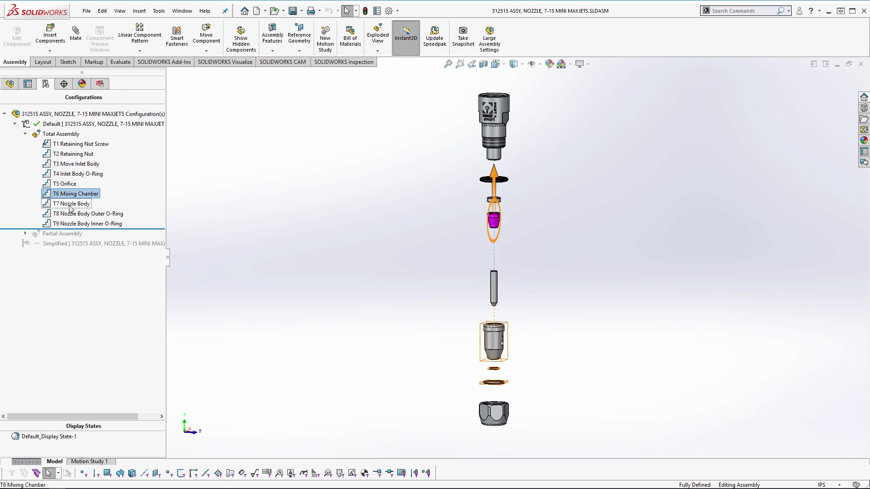
pyautogui.click(71, 205)
pyautogui.click(70, 215)
pyautogui.click(68, 224)
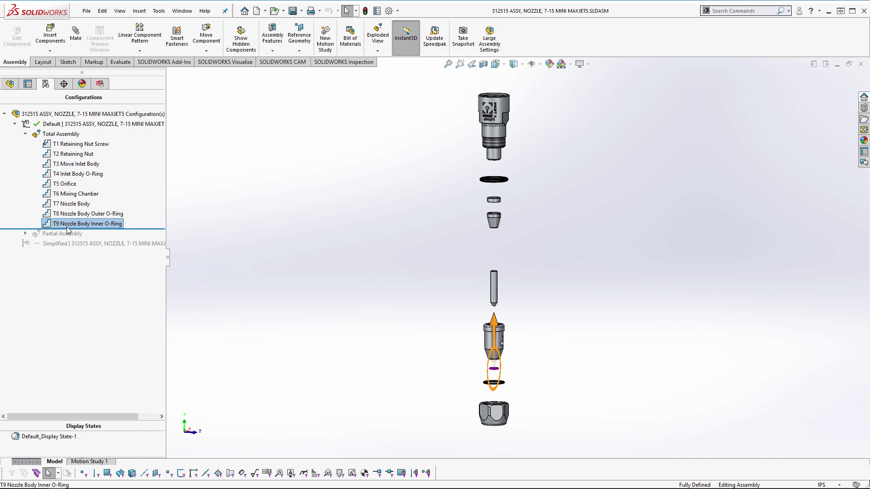
pyautogui.click(110, 229)
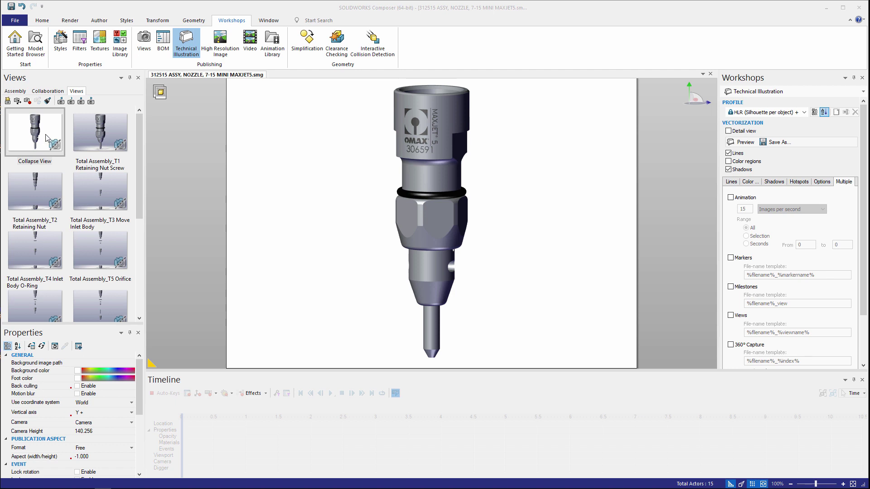
# - Preview the Total Assembly_T1, T2 and T3 views, then go back to the shaded 3D view
pyautogui.click(101, 136)
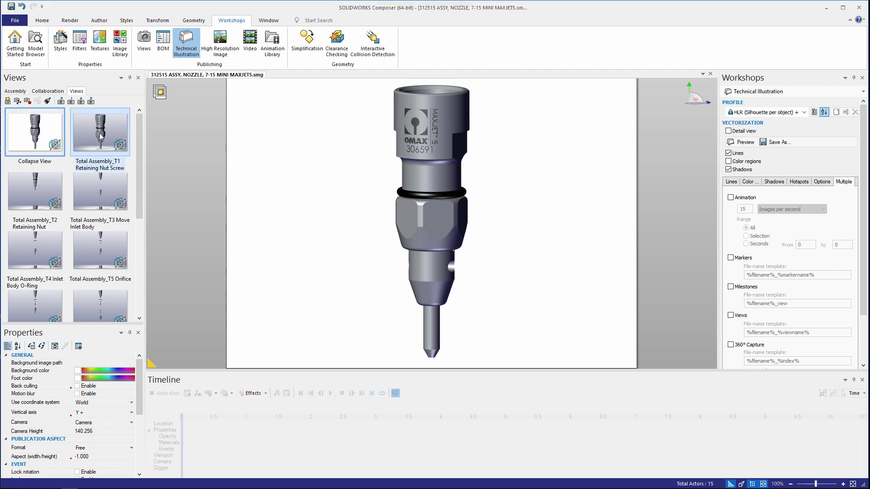
pyautogui.click(41, 199)
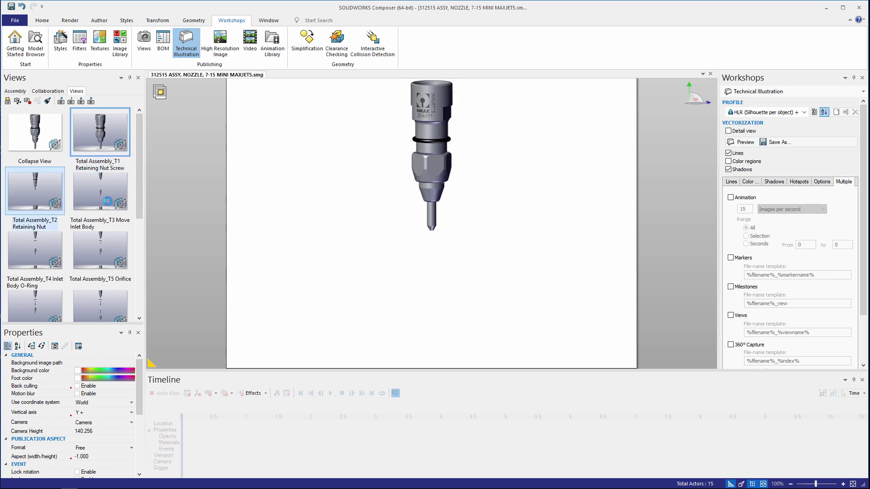
pyautogui.click(113, 202)
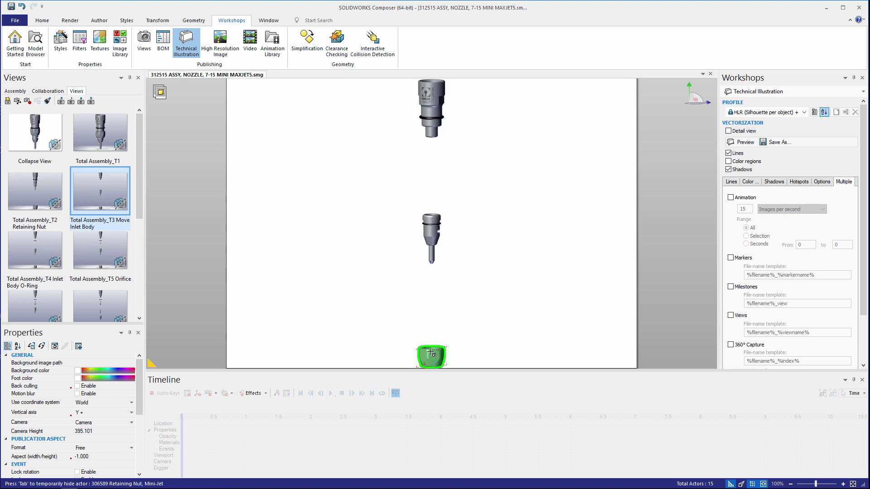
pyautogui.click(159, 92)
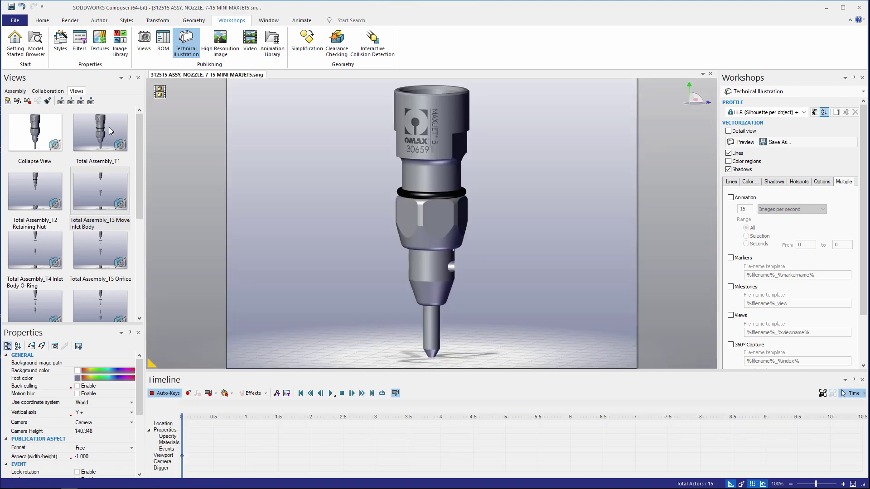
# - Add Collapse View and Total Assembly T1–T6 as keyframes one second apart from 0 s
pyautogui.click(34, 132)
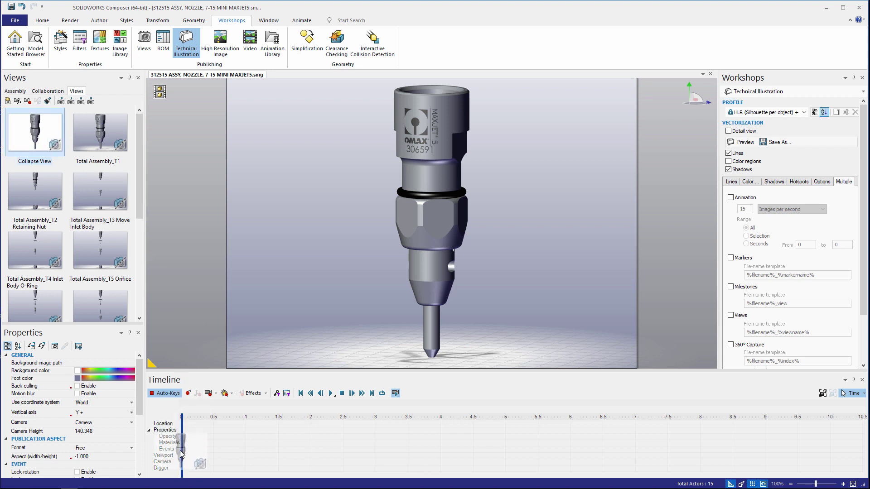
pyautogui.click(99, 132)
pyautogui.click(35, 190)
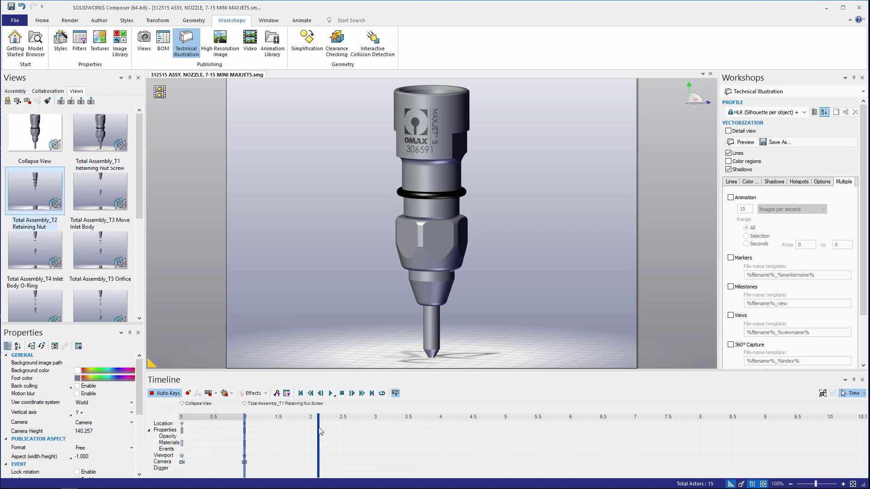
pyautogui.click(100, 190)
pyautogui.click(35, 249)
pyautogui.click(99, 249)
pyautogui.scroll(-1, 68, 271)
pyautogui.click(35, 262)
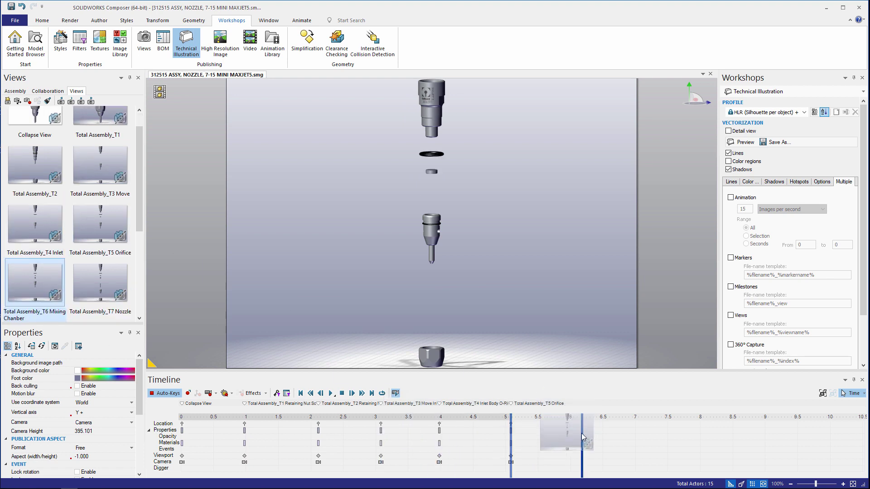
# - Place T7–T9, both 3D for DWG views, the named view and omax_iso at 7–13 s
pyautogui.scroll(-2, 111, 207)
pyautogui.click(108, 195)
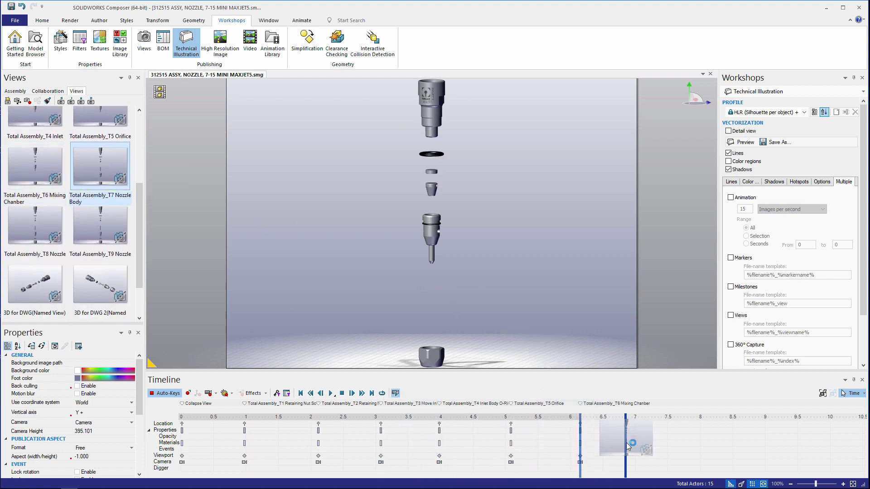
pyautogui.moveTo(30, 225); pyautogui.dragTo(705, 452)
pyautogui.moveTo(100, 227); pyautogui.dragTo(773, 458)
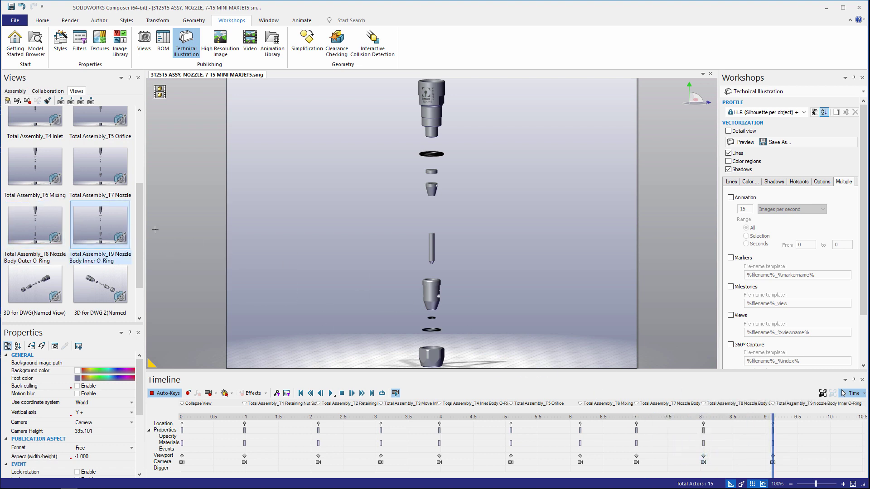
pyautogui.scroll(-2, 50, 231)
pyautogui.moveTo(50, 231); pyautogui.dragTo(810, 453)
pyautogui.moveTo(100, 229); pyautogui.dragTo(634, 453)
pyautogui.moveTo(35, 290); pyautogui.dragTo(679, 453)
pyautogui.moveTo(122, 295); pyautogui.dragTo(570, 467)
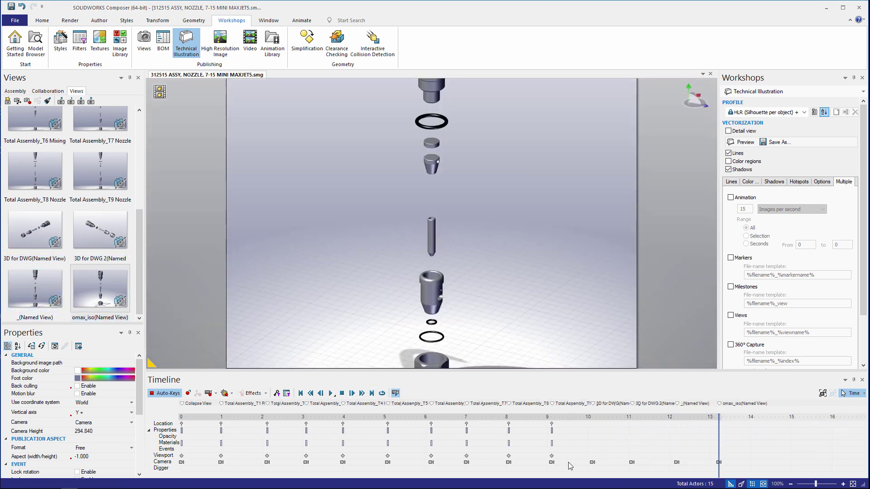
# - Shift all keyframes about half a second later and play the exploded-view animation from the start
pyautogui.click(775, 460)
pyautogui.moveTo(743, 471); pyautogui.dragTo(182, 420)
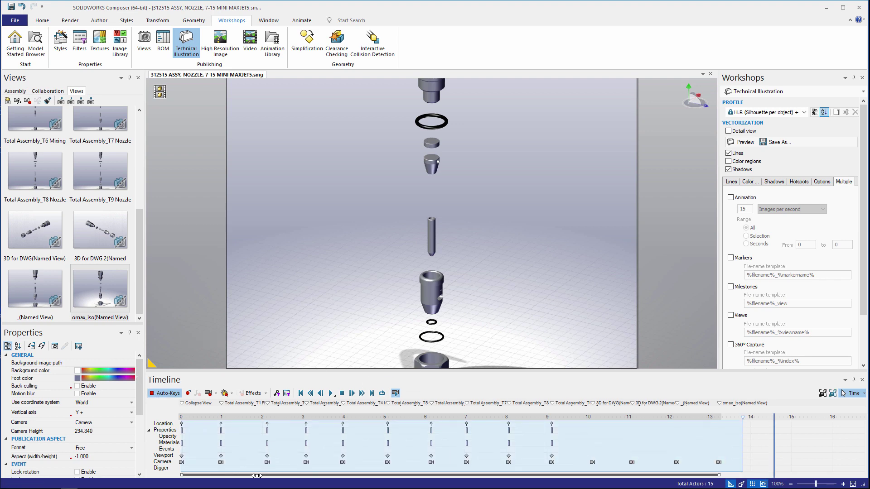
pyautogui.moveTo(256, 475); pyautogui.dragTo(276, 475)
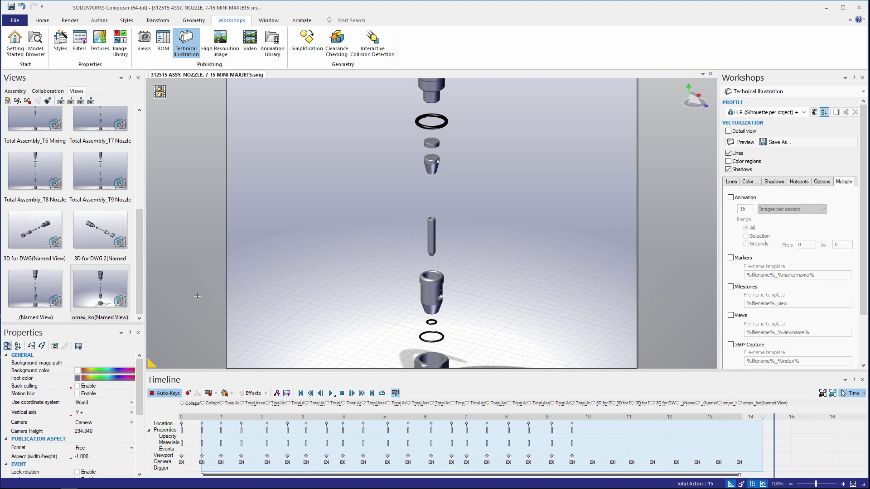
pyautogui.click(331, 393)
# - In the Video workshop, check that MP4 is listed under Save Video As, then cancel
pyautogui.click(251, 44)
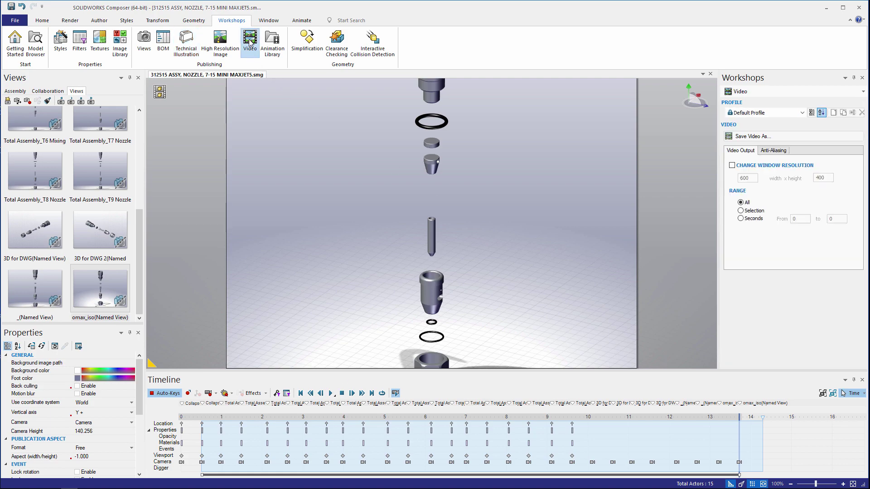
pyautogui.click(757, 137)
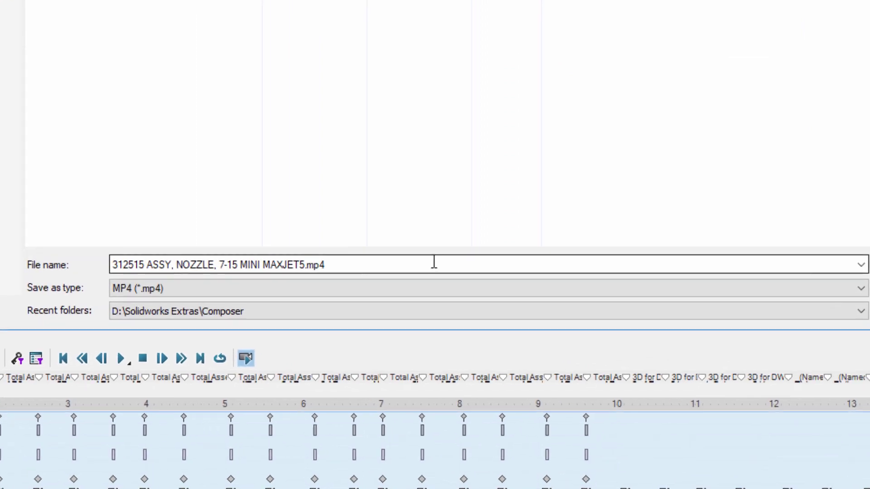
pyautogui.click(368, 292)
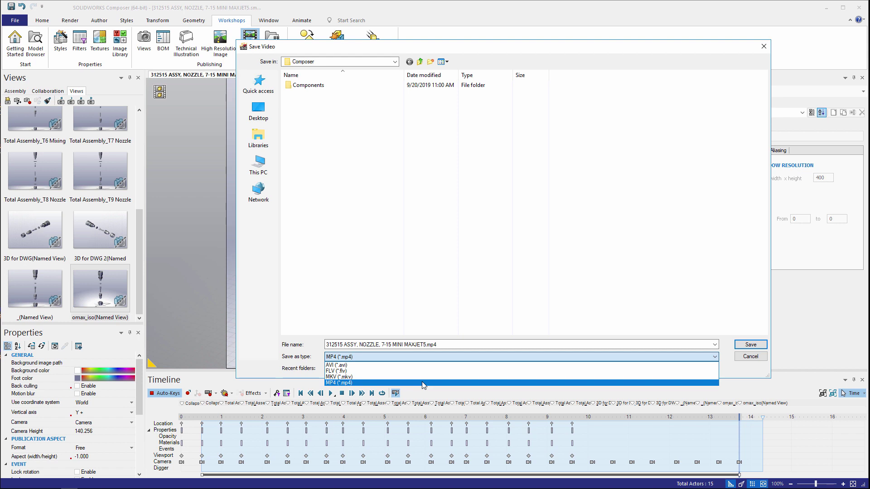
pyautogui.click(423, 383)
pyautogui.press('Escape')
pyautogui.moveTo(144, 221); pyautogui.dragTo(138, 132)
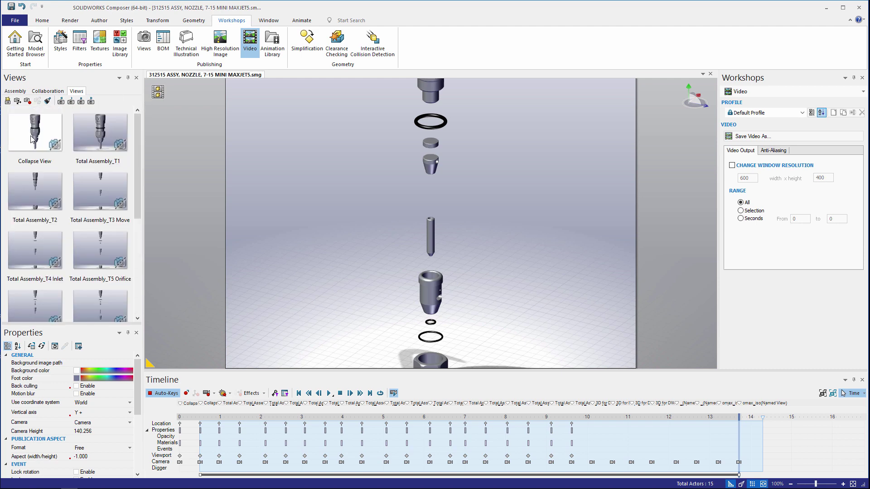
# - Show the Collapse View and set Technical Illustration 360° Capture to 36 images
pyautogui.click(45, 136)
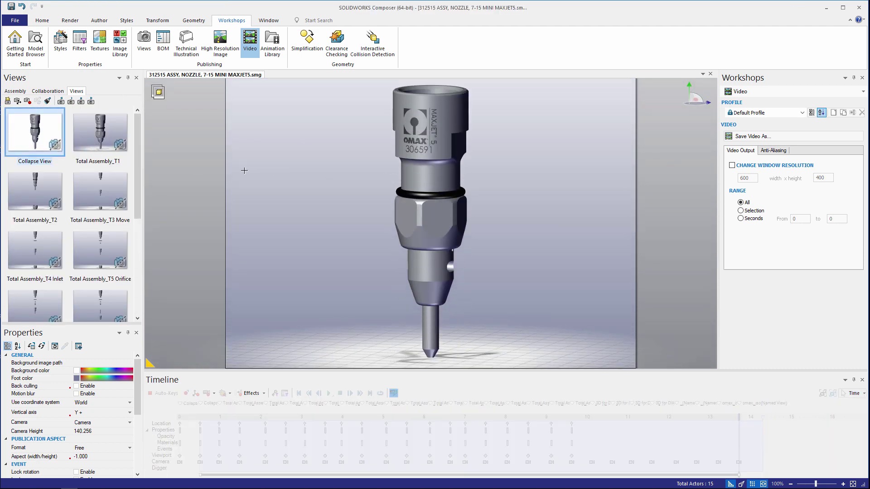
pyautogui.click(186, 40)
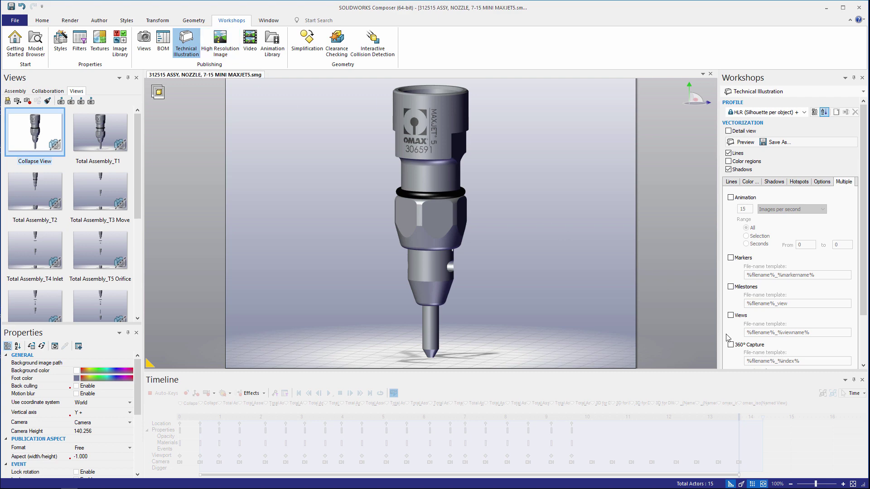
pyautogui.scroll(-3, 862, 264)
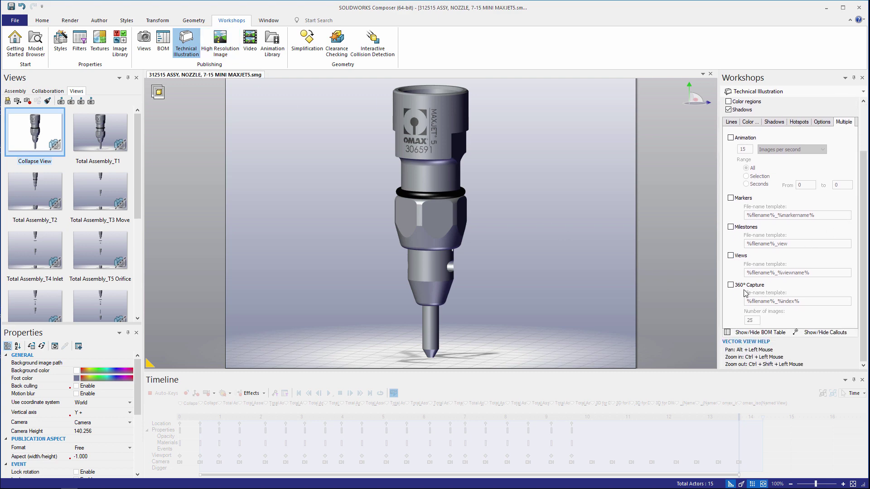
pyautogui.click(730, 285)
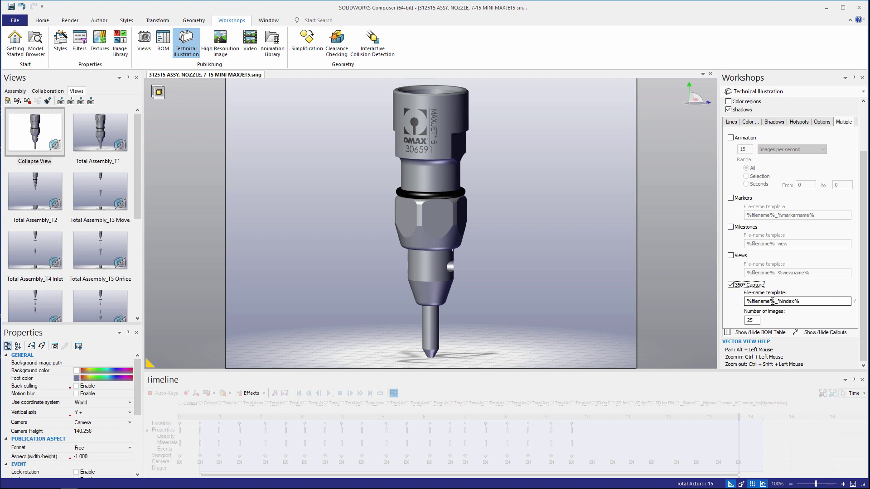
pyautogui.click(752, 320)
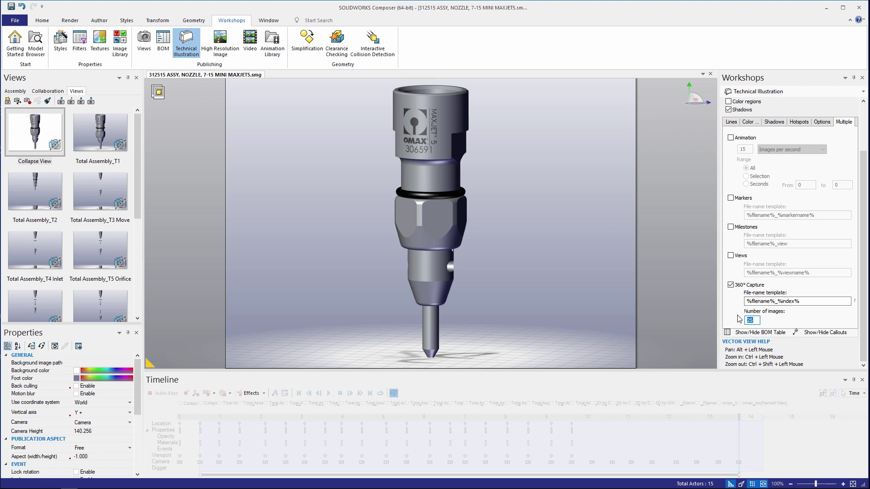
pyautogui.write('36')
pyautogui.scroll(3, 821, 140)
# - Review the vector Save As dialog's file types, keep SVG, and close without saving
pyautogui.click(772, 142)
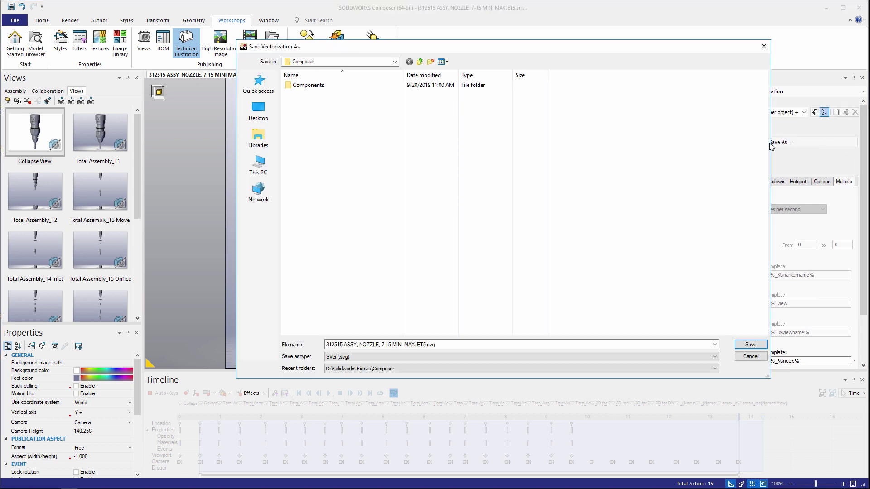
pyautogui.click(714, 356)
pyautogui.click(519, 227)
pyautogui.click(763, 46)
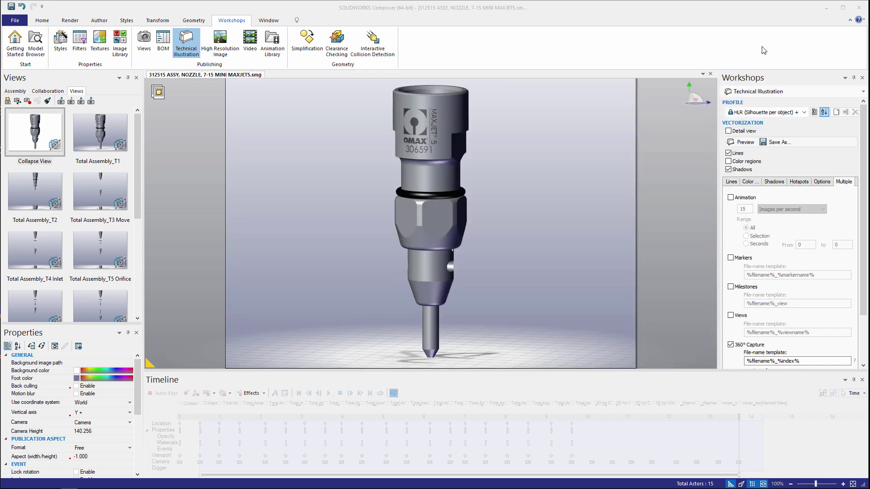
# - Enable 360° Capture in the High Resolution Image workshop and check the JPEG save dialog
pyautogui.click(221, 43)
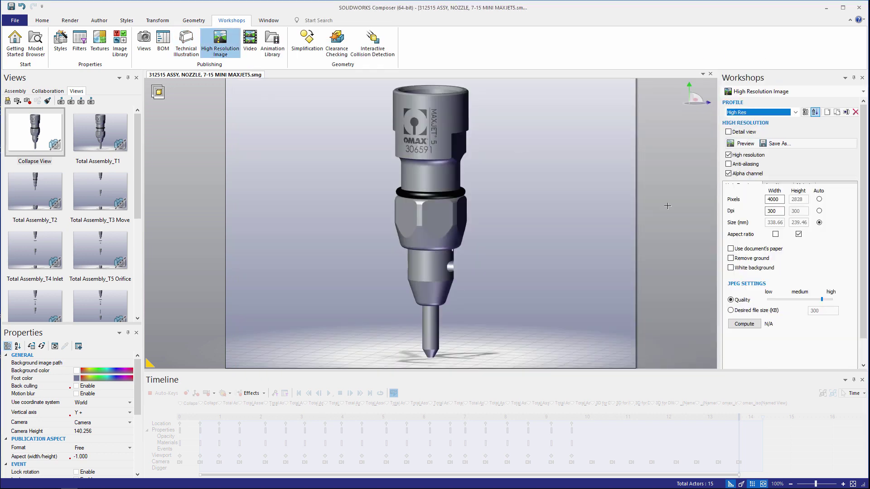
pyautogui.click(779, 185)
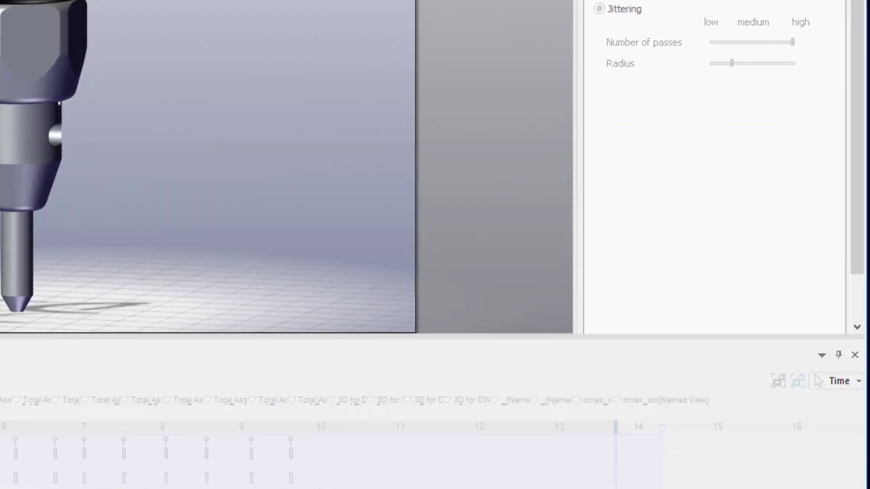
pyautogui.click(580, 272)
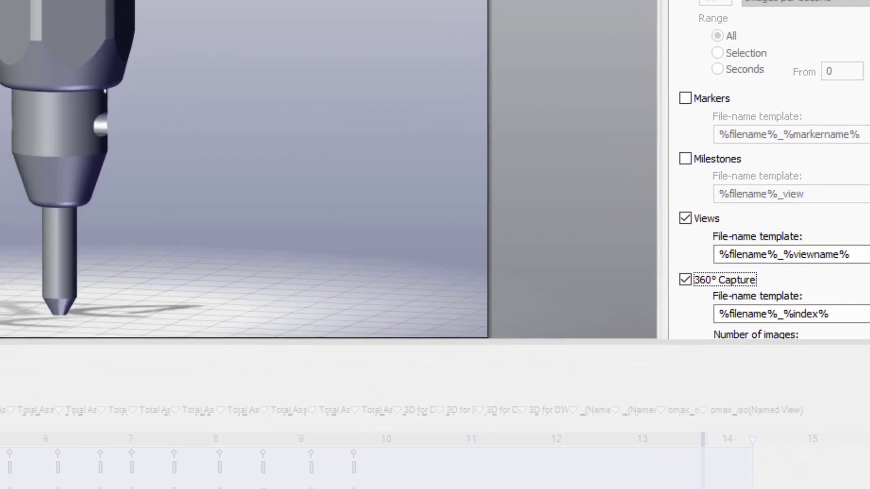
pyautogui.click(373, 284)
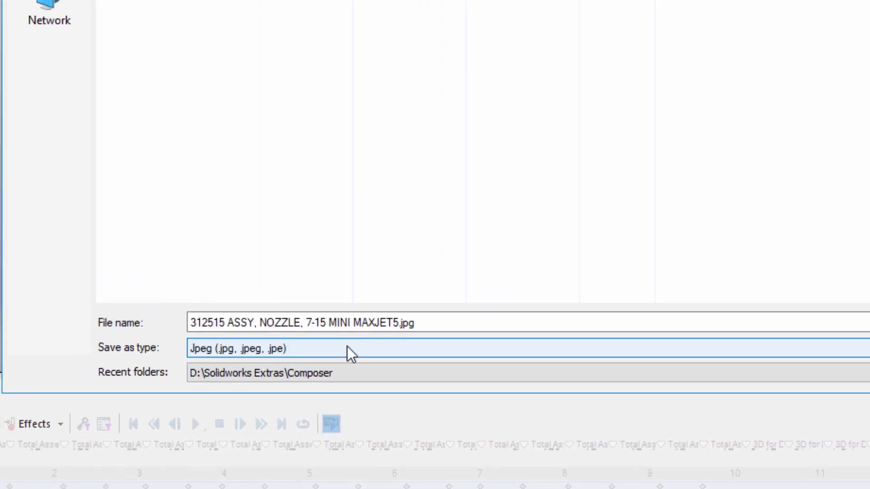
pyautogui.press('Return')
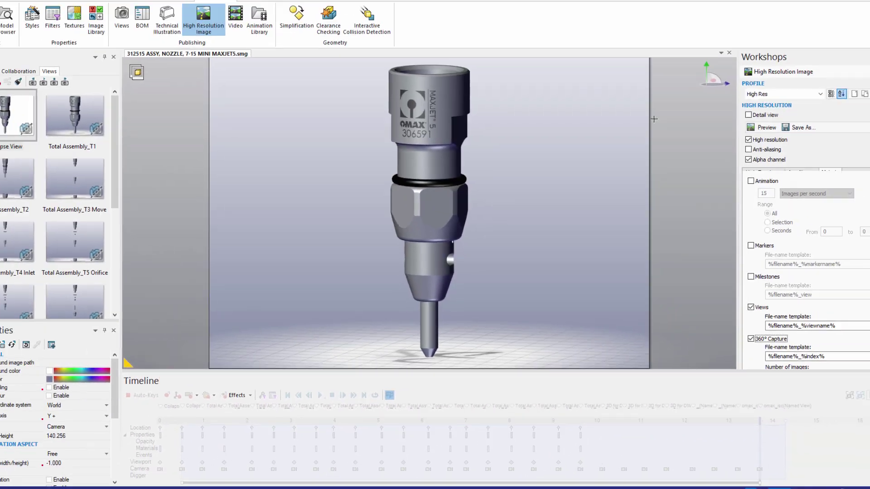